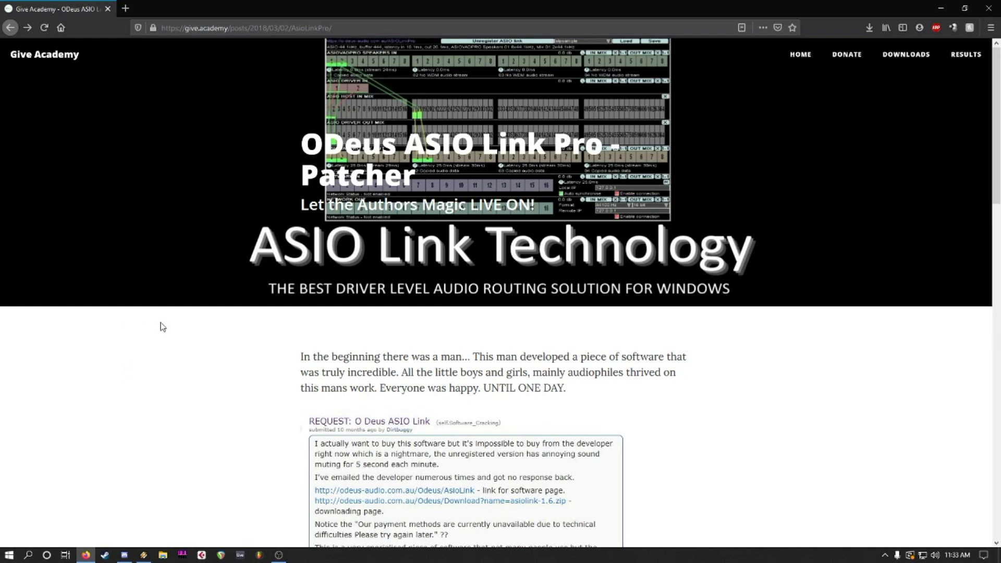
Step: Scroll through the Give Academy post, then go back to the ASIO Link Pro Tool 2.4.4.2 download links
{"action": "scroll", "coordinate": [163, 327], "scroll_direction": "down", "scroll_amount": 8}
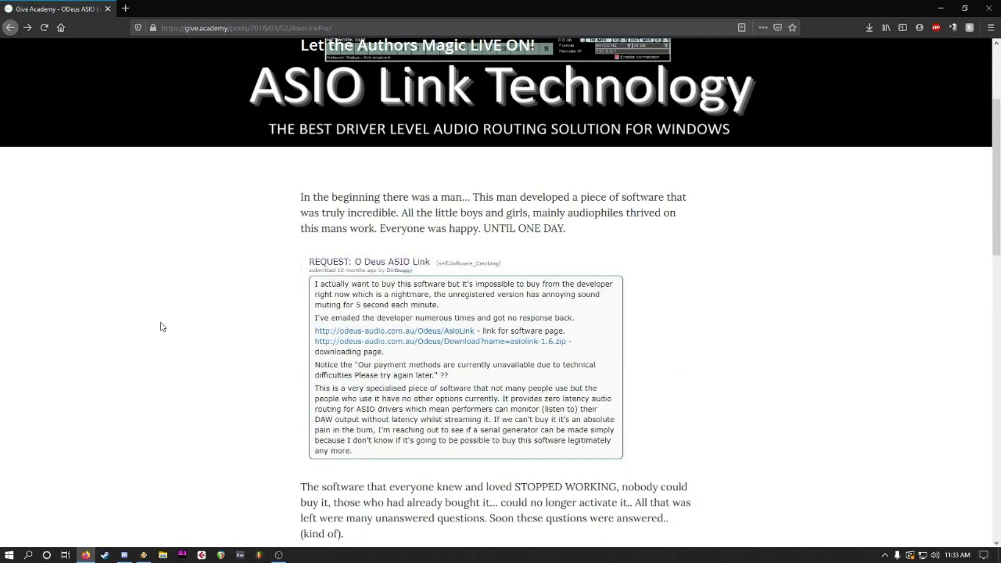
{"action": "scroll", "coordinate": [162, 326], "scroll_direction": "down", "scroll_amount": 5}
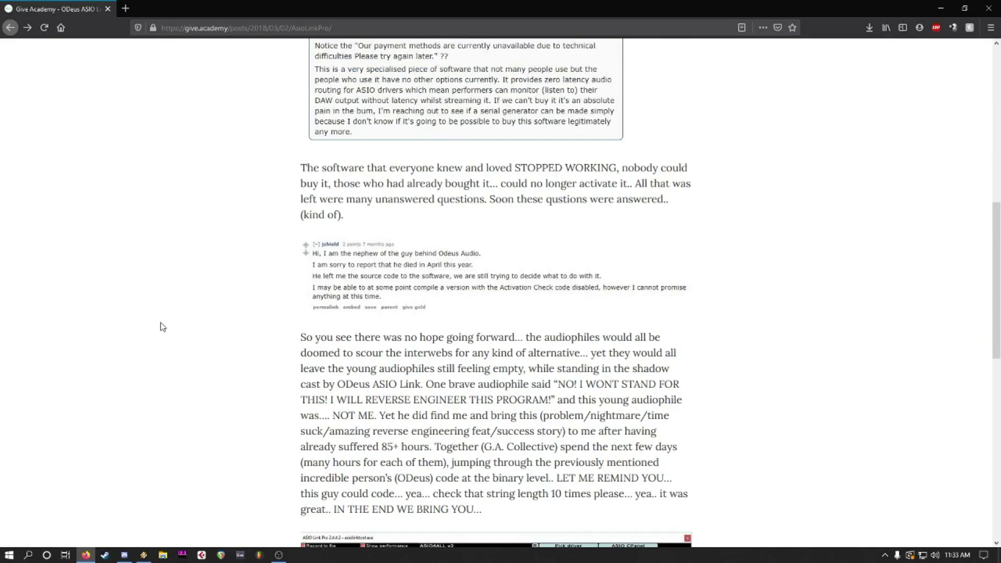
{"action": "scroll", "coordinate": [163, 327], "scroll_direction": "down", "scroll_amount": 6}
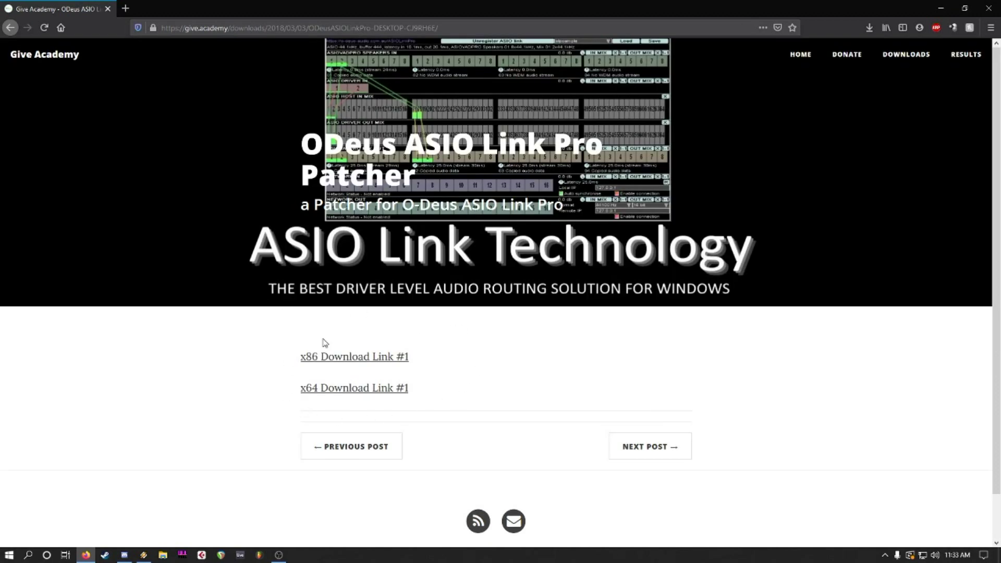
{"action": "key", "text": "alt+Left"}
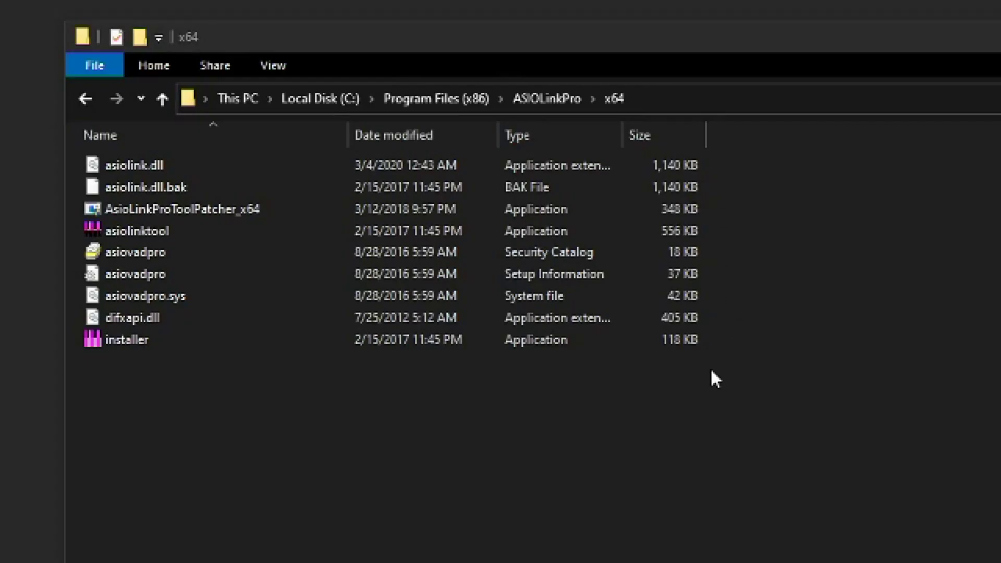
Step: Select the AsioLinkProToolPatcher_x64 application in the ASIOLinkPro x64 folder
{"action": "left_click", "coordinate": [207, 202]}
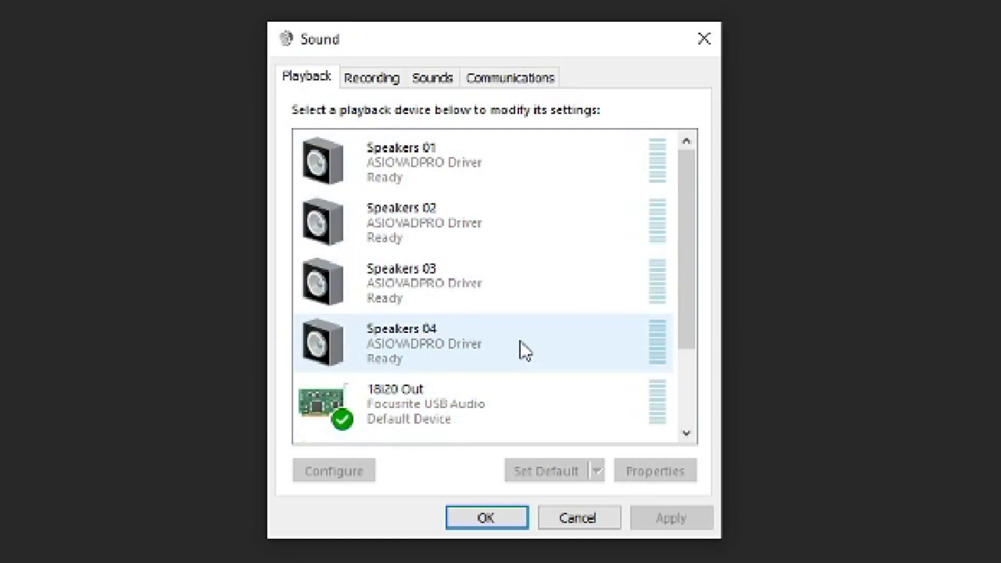
Step: Show the Recording devices and scroll through ASIOVADPRO Mix 01–Mix 10, then back to the top
{"action": "left_click", "coordinate": [371, 79]}
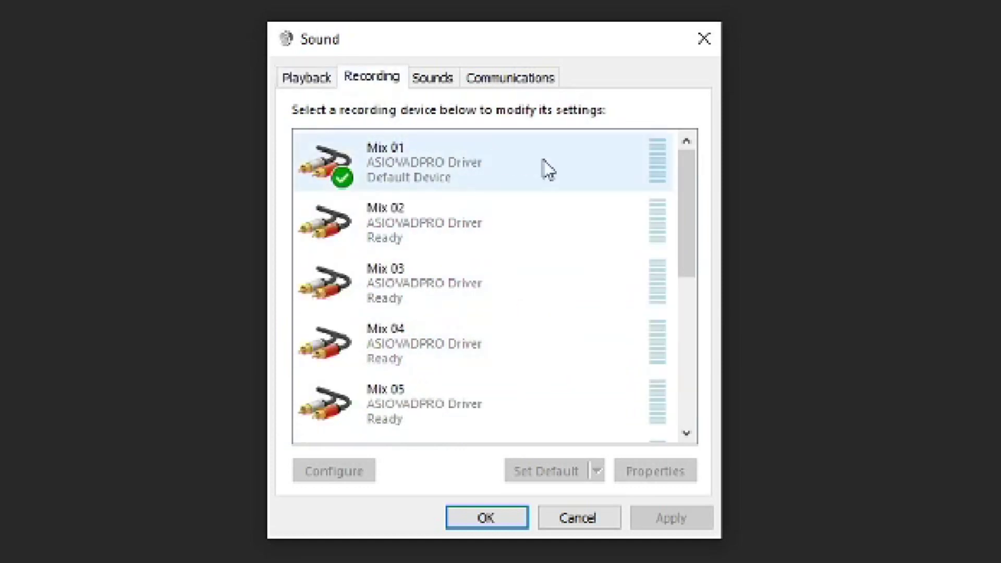
{"action": "left_click_drag", "start_coordinate": [687, 174], "coordinate": [685, 325]}
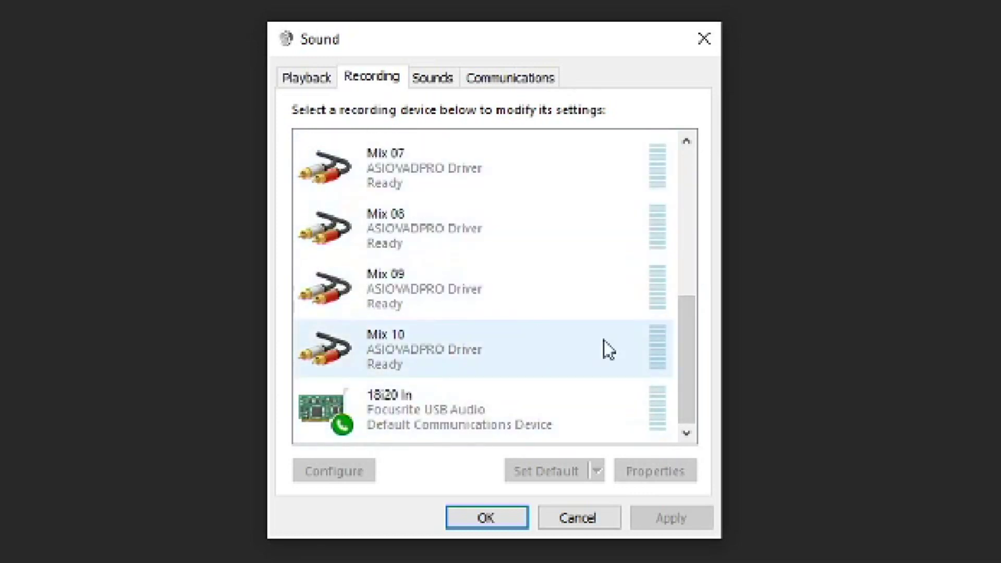
{"action": "left_click_drag", "start_coordinate": [697, 410], "coordinate": [693, 217]}
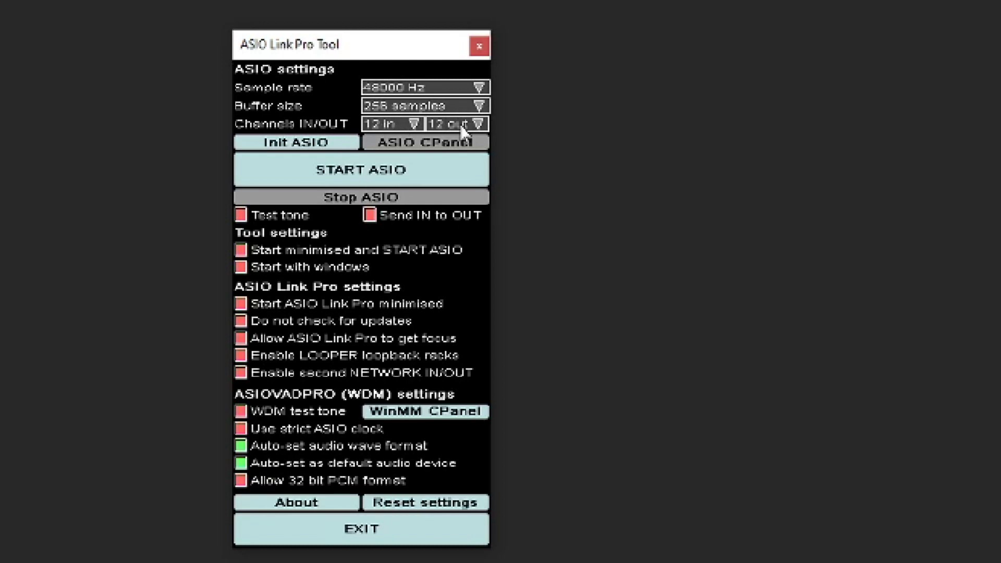
Step: Leave Channels IN at 12 and initialise ASIO to open the routing window
{"action": "left_click", "coordinate": [412, 124]}
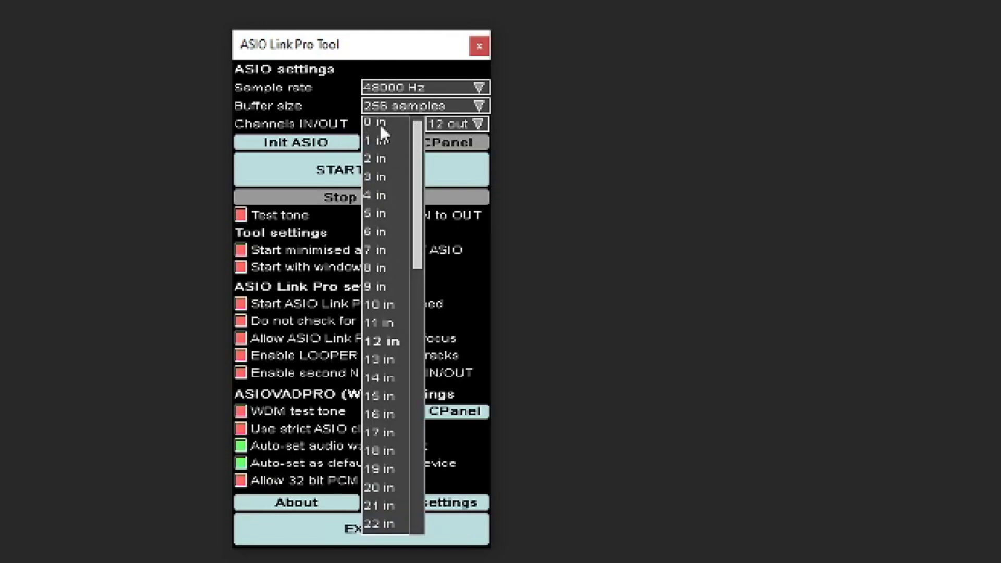
{"action": "left_click_drag", "start_coordinate": [413, 127], "coordinate": [380, 517]}
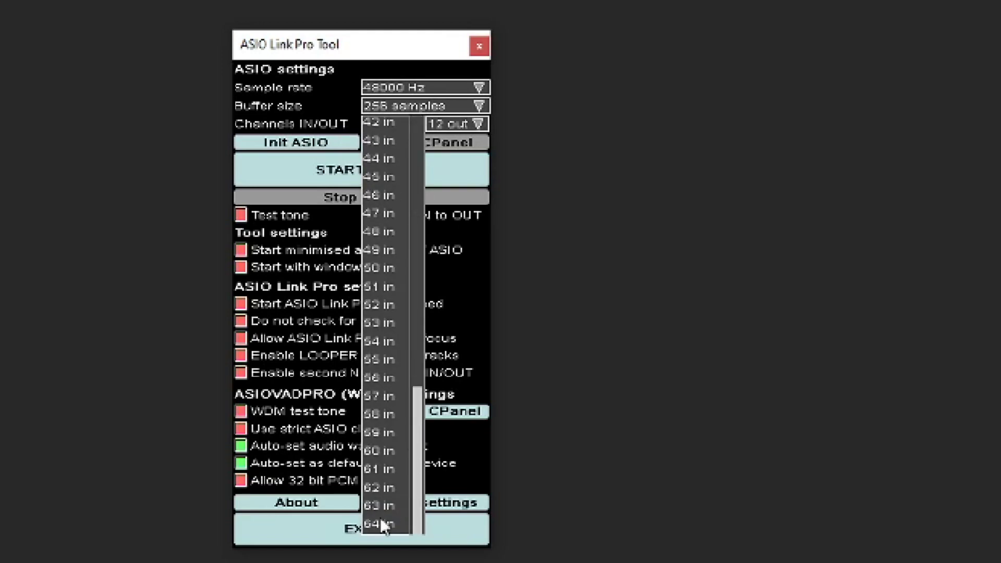
{"action": "left_click", "coordinate": [415, 140]}
{"action": "left_click", "coordinate": [384, 342]}
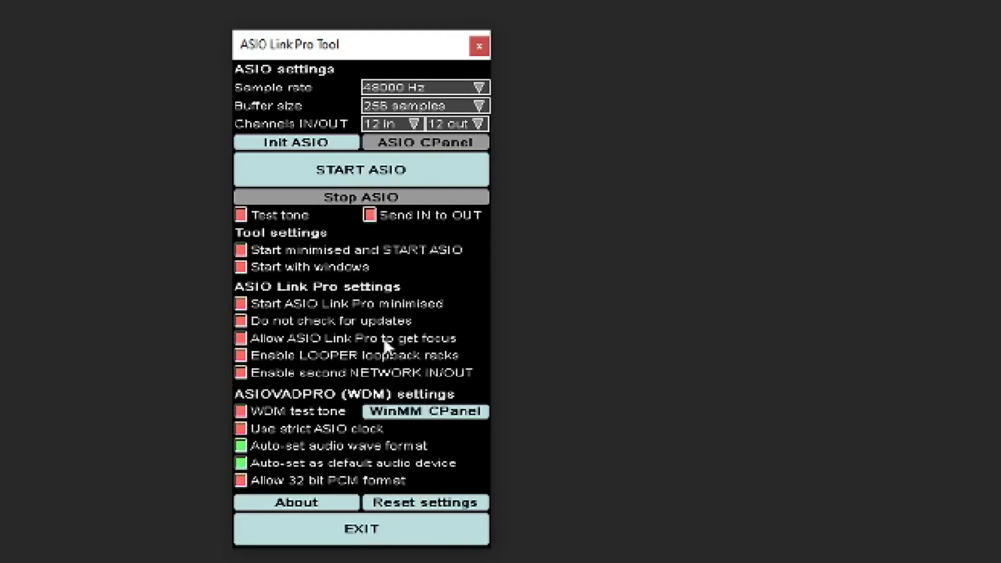
{"action": "left_click", "coordinate": [302, 144]}
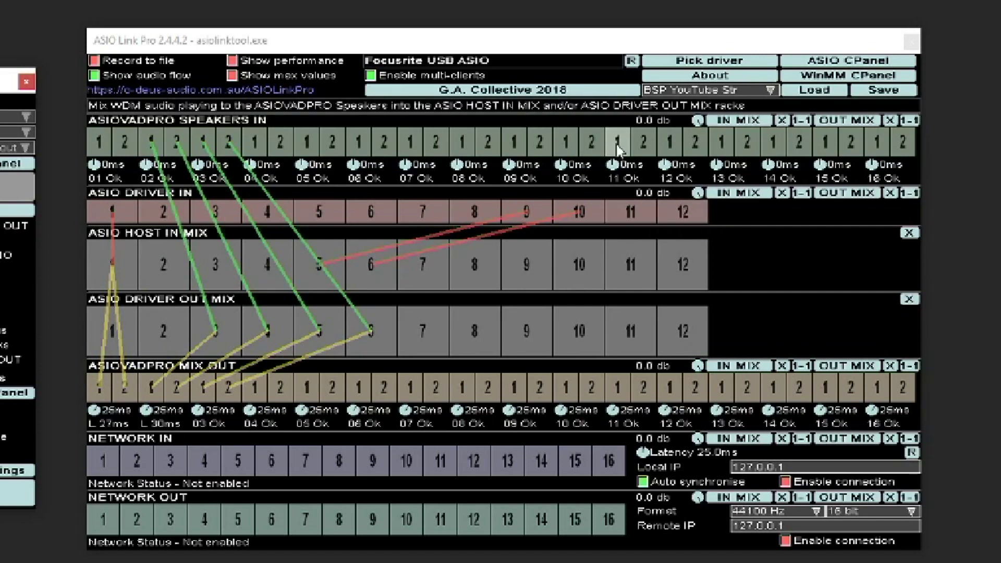
Step: Route Speakers In 11 left and right into Host In Mix 11 and 12, then on to Mix Out 10
{"action": "left_click_drag", "start_coordinate": [618, 150], "coordinate": [639, 258]}
{"action": "left_click_drag", "start_coordinate": [647, 143], "coordinate": [682, 264]}
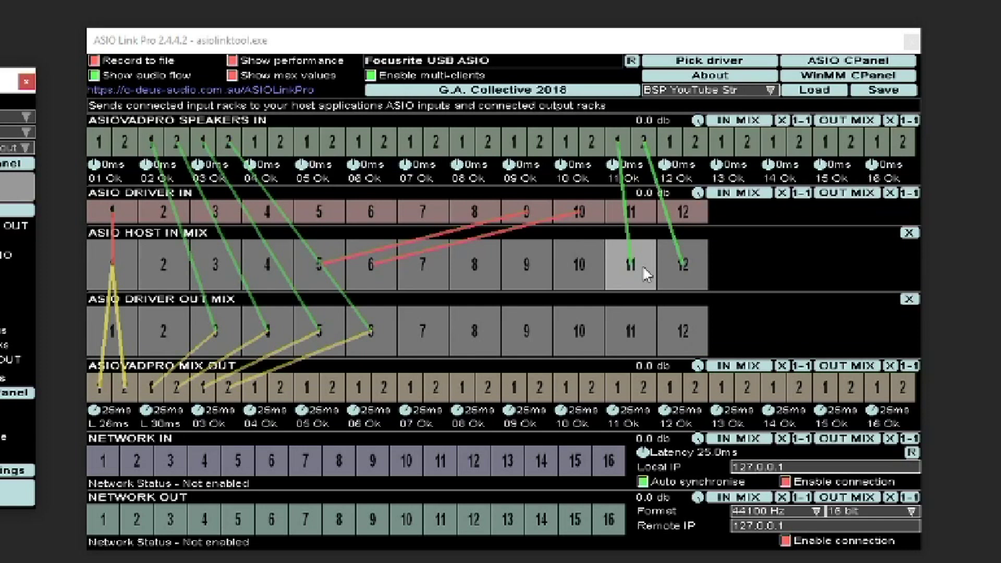
{"action": "left_click_drag", "start_coordinate": [642, 265], "coordinate": [567, 385]}
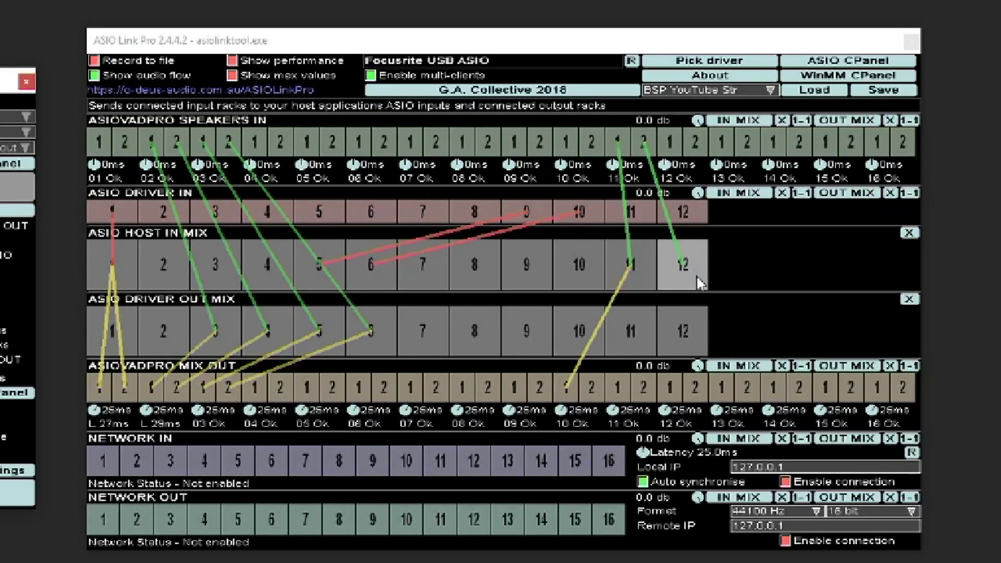
{"action": "left_click_drag", "start_coordinate": [698, 283], "coordinate": [592, 387]}
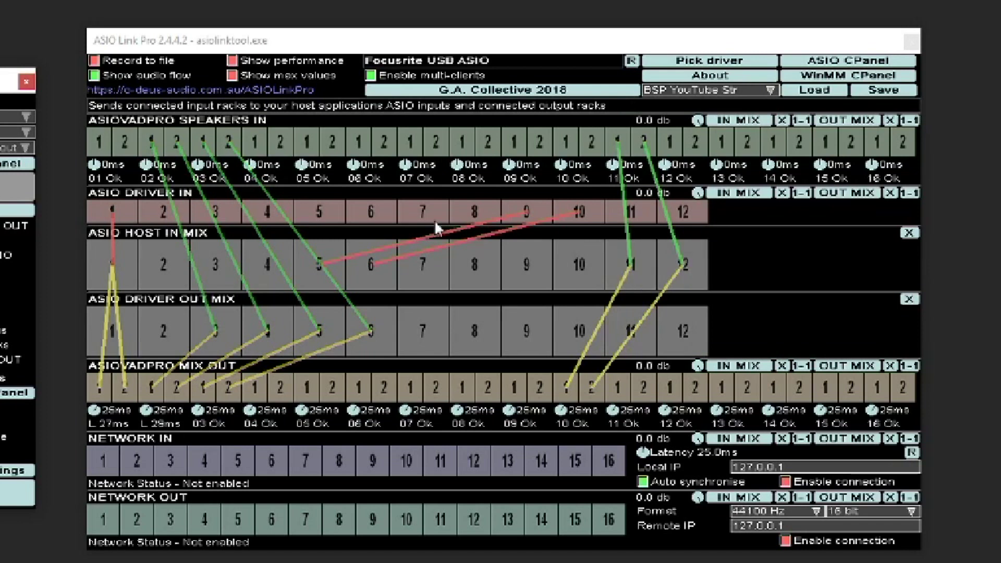
Step: Route Driver In 6 via Host In Mix 10 and Driver Out Mix 10 to Mix Out 10 and Mix Out 08
{"action": "left_click_drag", "start_coordinate": [372, 217], "coordinate": [578, 266]}
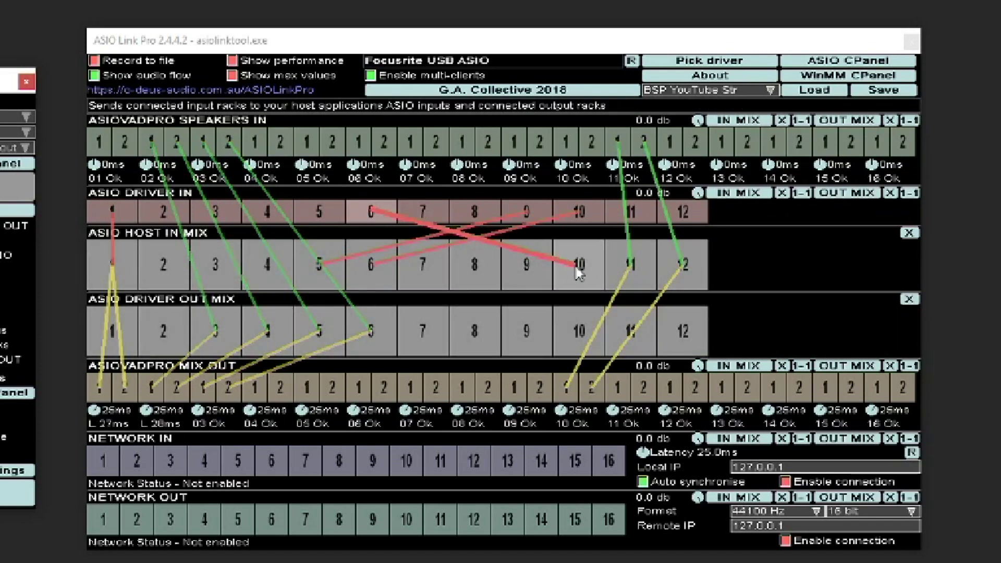
{"action": "left_click_drag", "start_coordinate": [568, 305], "coordinate": [566, 386]}
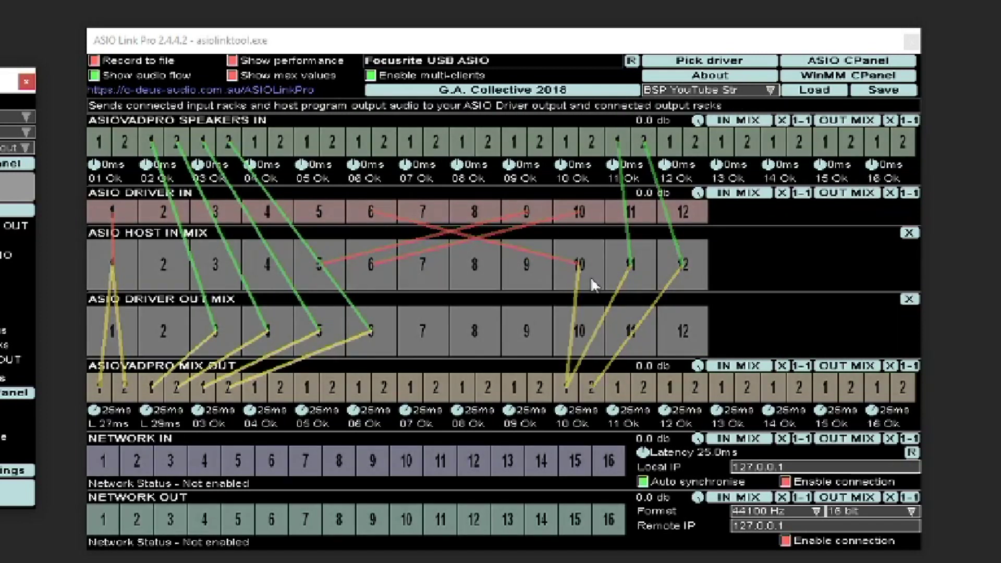
{"action": "left_click_drag", "start_coordinate": [579, 266], "coordinate": [596, 390]}
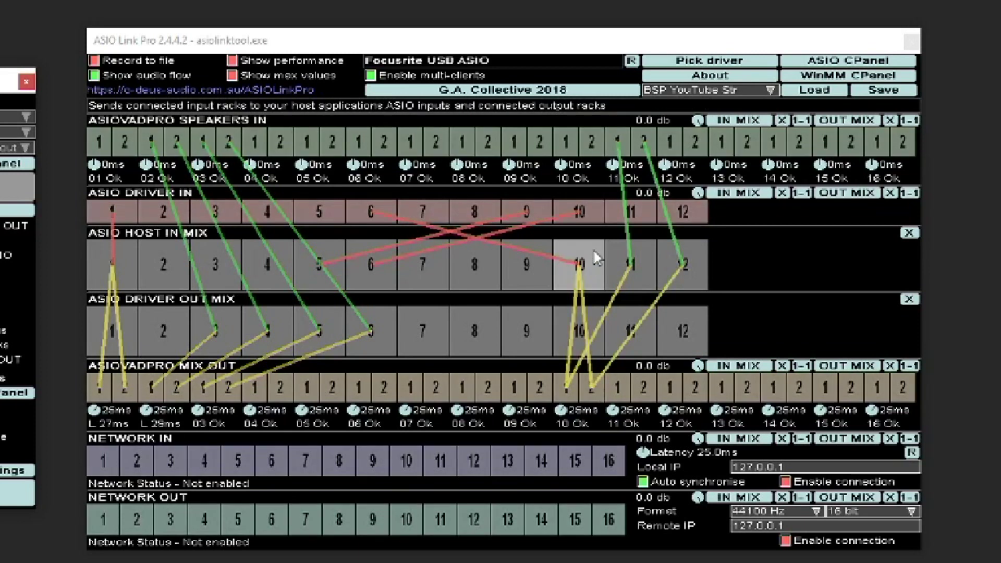
{"action": "left_click_drag", "start_coordinate": [593, 248], "coordinate": [489, 391]}
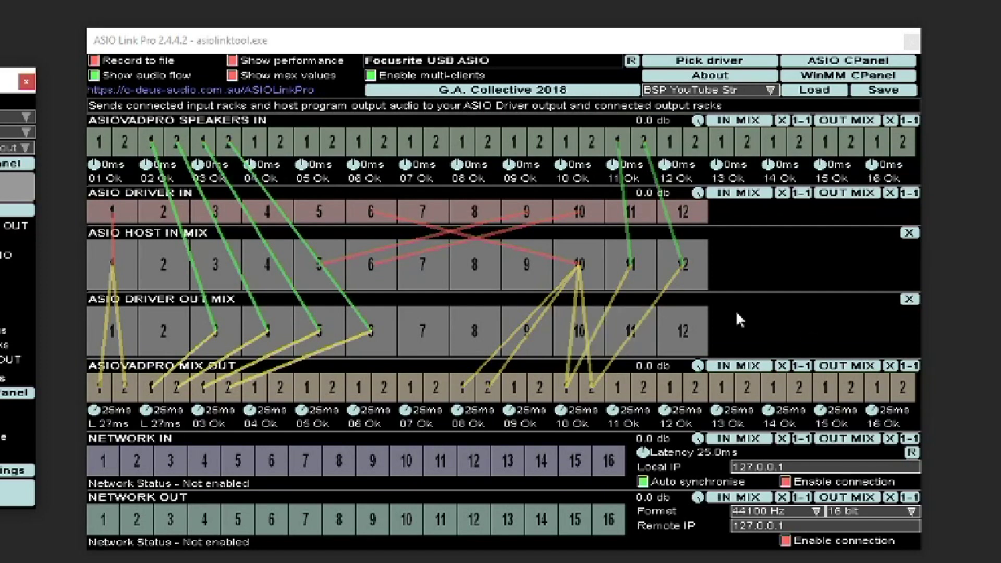
{"action": "left_click_drag", "start_coordinate": [593, 255], "coordinate": [433, 335]}
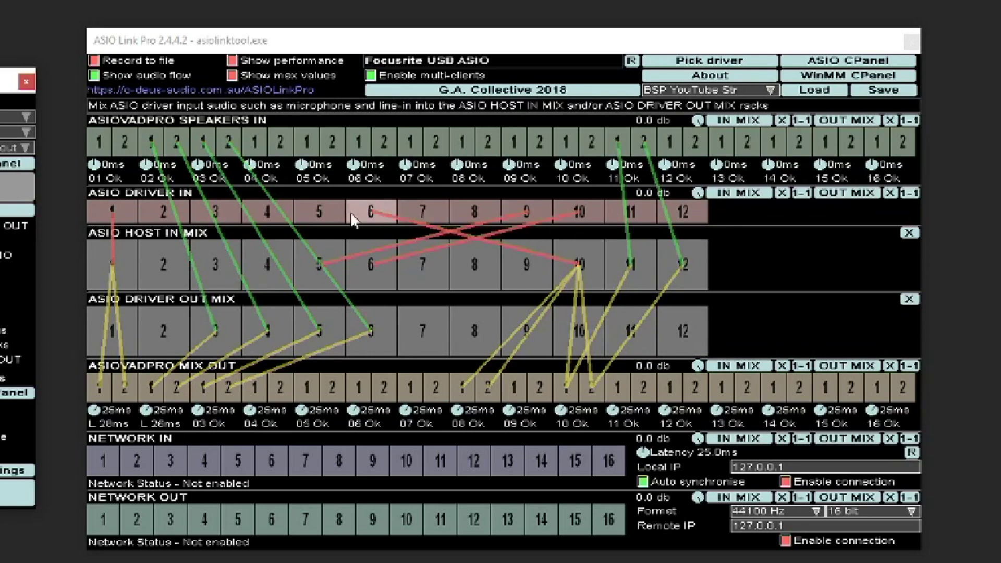
{"action": "left_click_drag", "start_coordinate": [353, 218], "coordinate": [469, 387]}
{"action": "left_click_drag", "start_coordinate": [596, 321], "coordinate": [488, 395]}
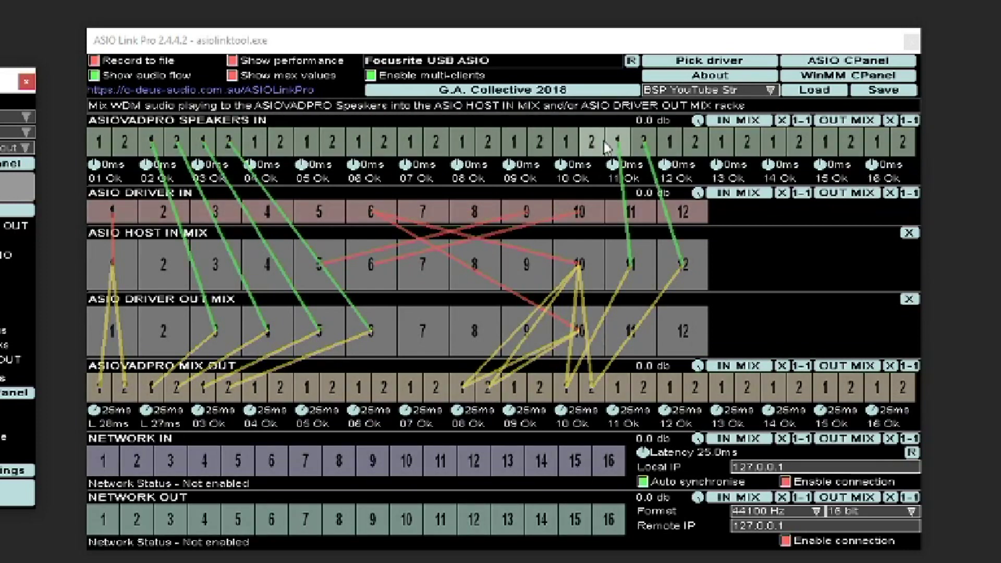
Step: Remove the Speakers In 11 links, the Host In Mix 10–12 routes, and the Driver In 6 and Driver Out Mix 10 links
{"action": "right_click", "coordinate": [619, 147]}
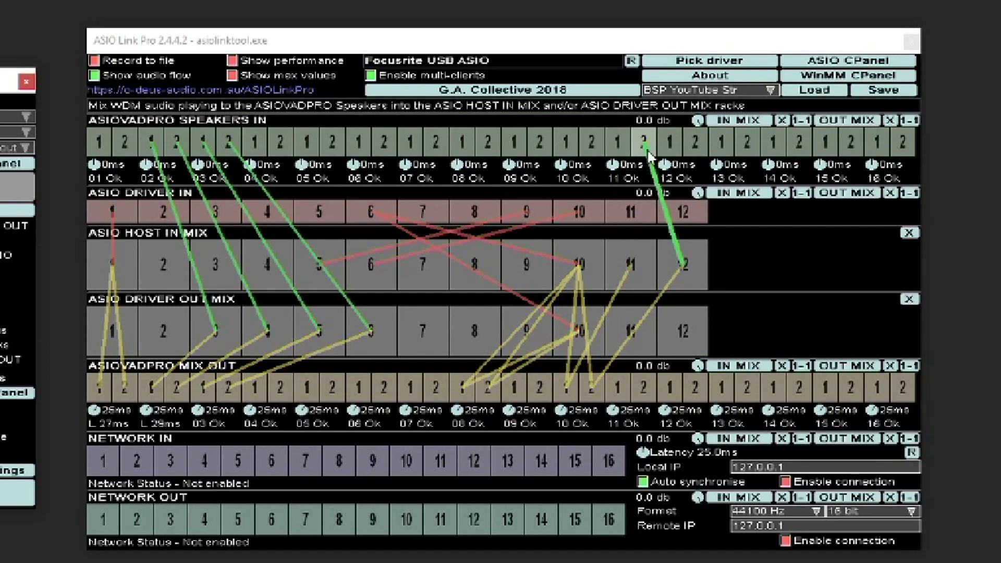
{"action": "right_click", "coordinate": [648, 155]}
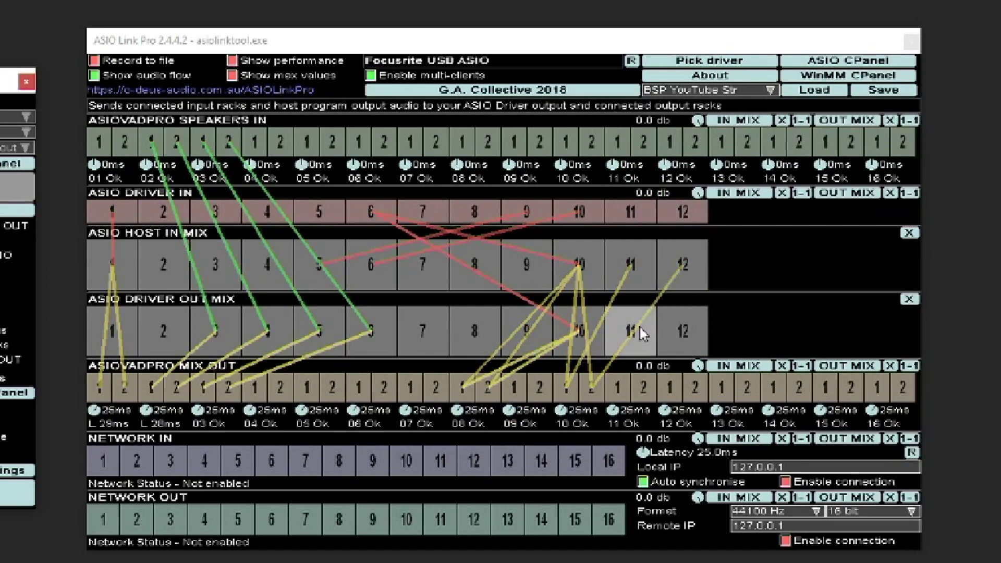
{"action": "right_click", "coordinate": [668, 272]}
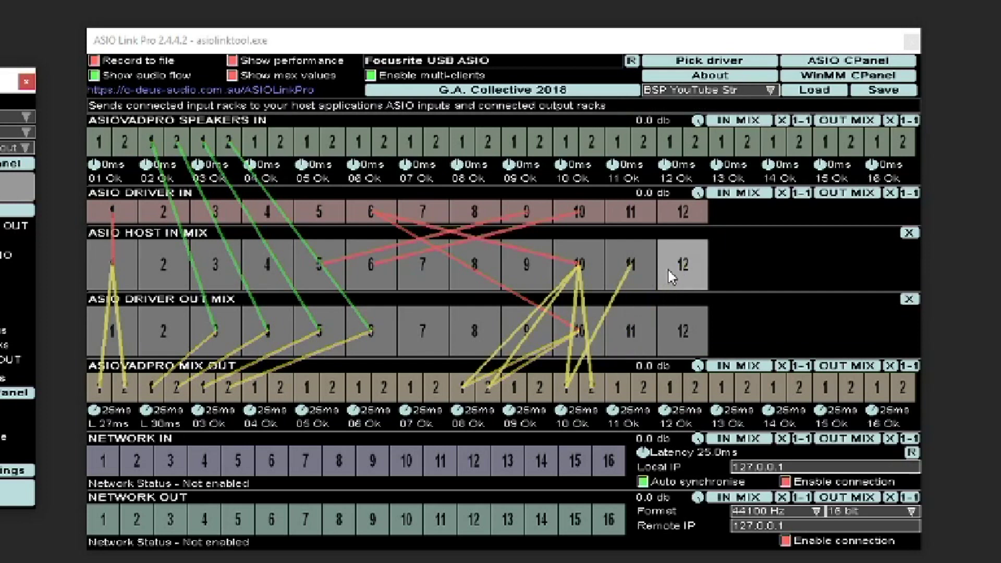
{"action": "right_click", "coordinate": [629, 268]}
{"action": "right_click", "coordinate": [579, 272]}
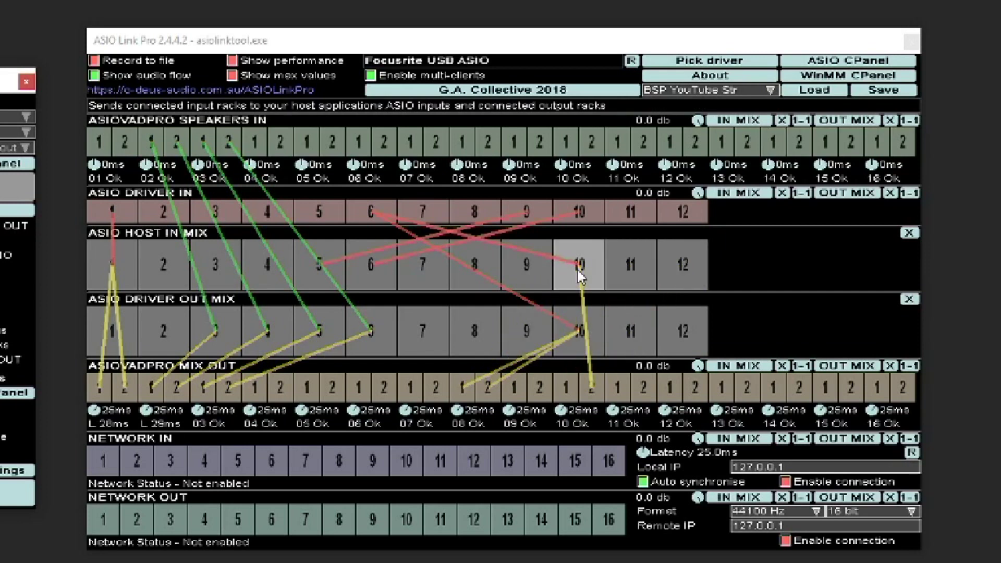
{"action": "right_click", "coordinate": [578, 279]}
{"action": "right_click", "coordinate": [575, 333]}
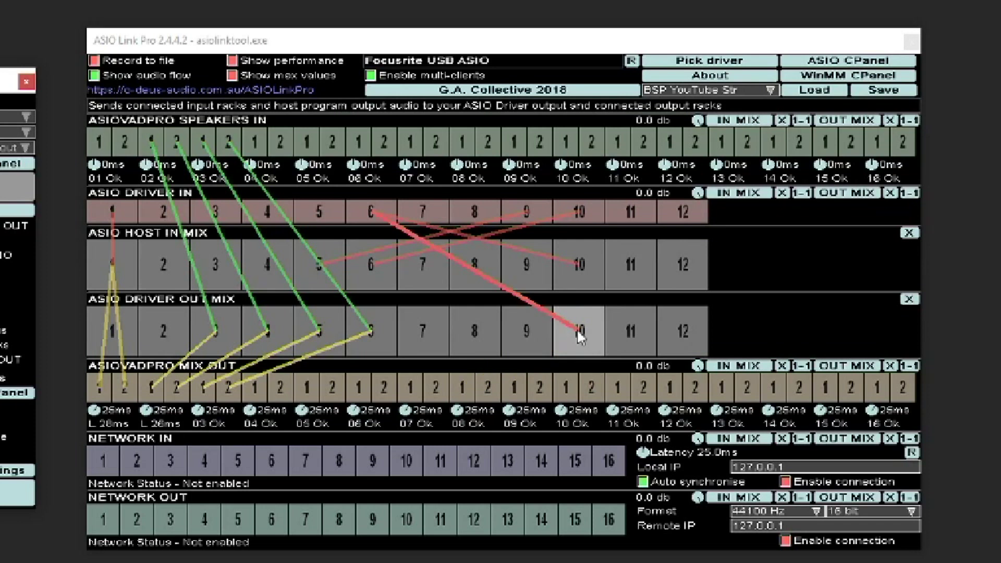
{"action": "right_click", "coordinate": [577, 333]}
{"action": "right_click", "coordinate": [577, 269]}
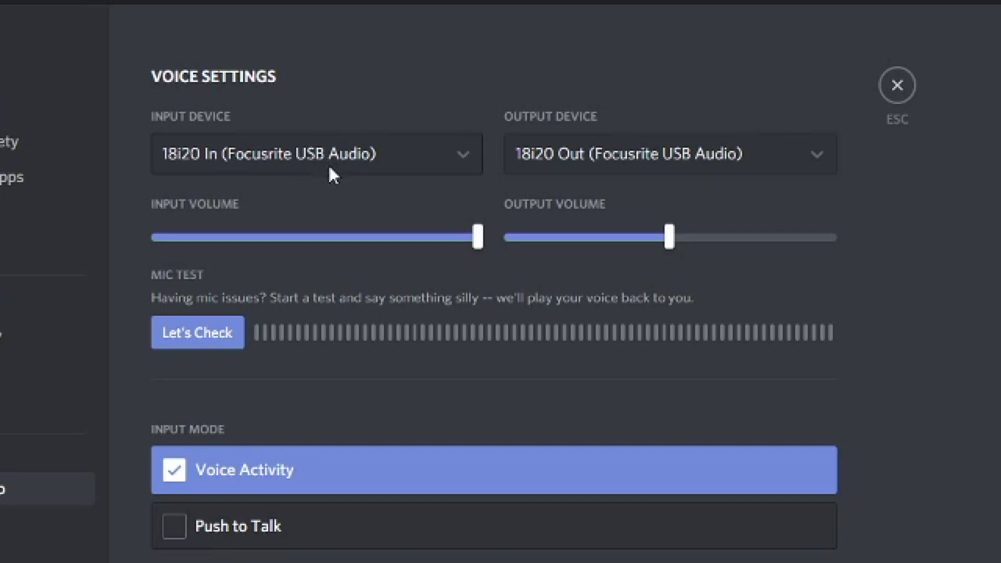
{"action": "left_click", "coordinate": [329, 153]}
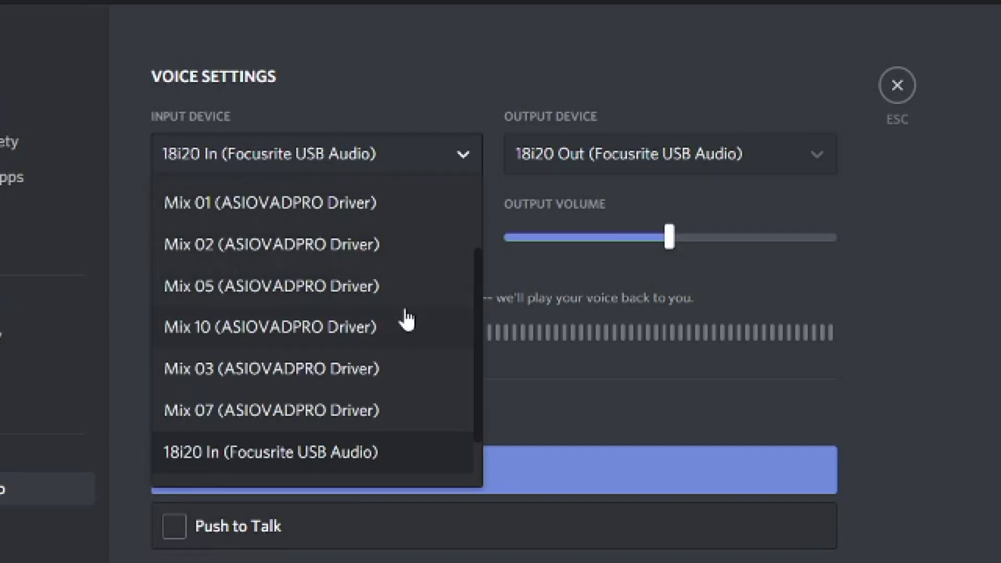
{"action": "scroll", "coordinate": [478, 385], "scroll_direction": "down", "scroll_amount": 2}
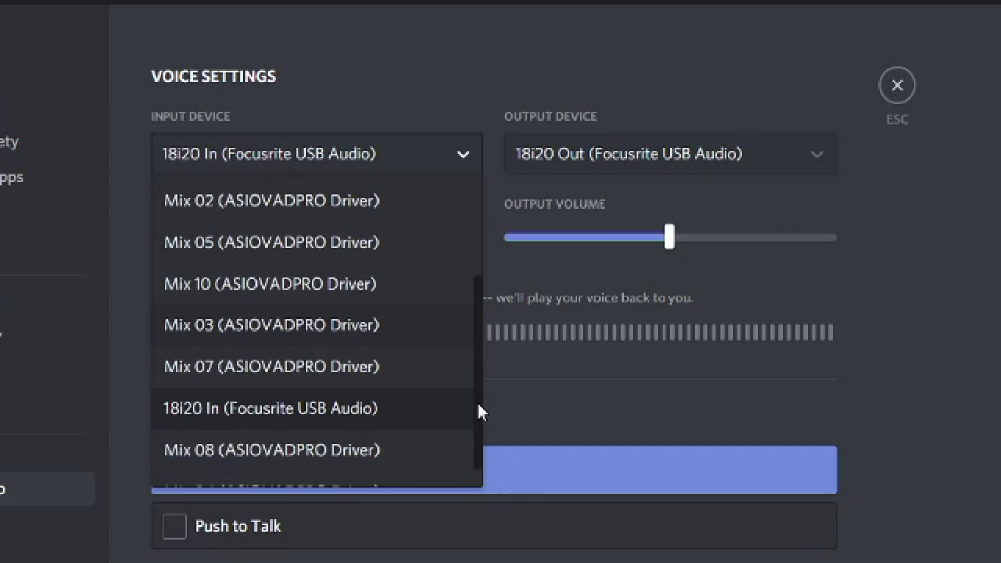
{"action": "scroll", "coordinate": [482, 417], "scroll_direction": "up", "scroll_amount": 5}
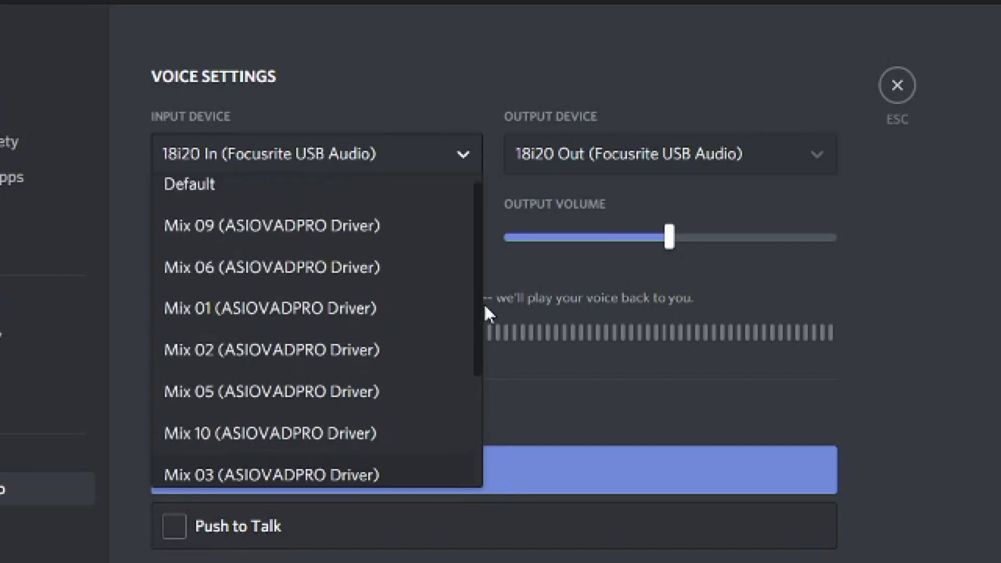
{"action": "scroll", "coordinate": [481, 279], "scroll_direction": "down", "scroll_amount": 4}
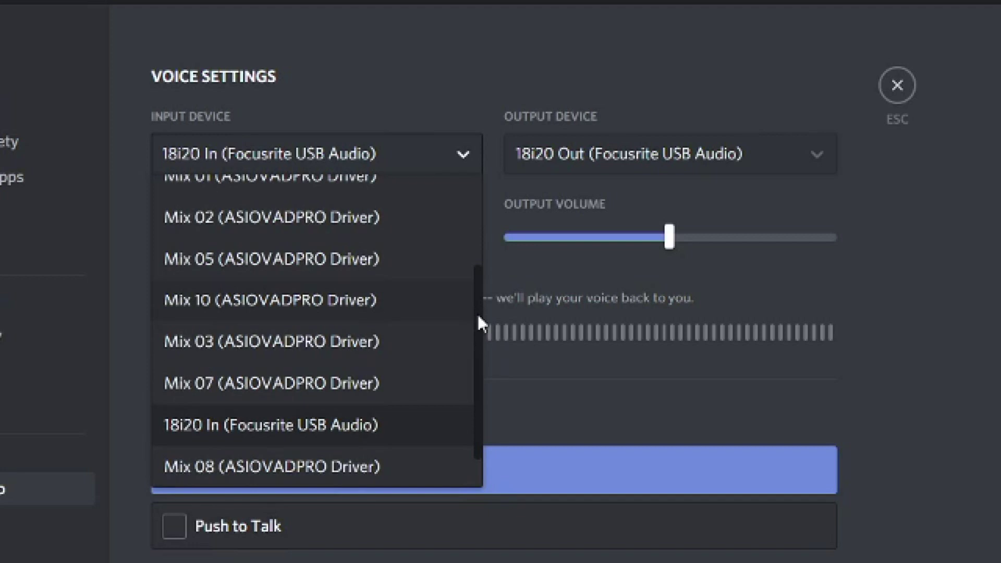
{"action": "scroll", "coordinate": [476, 308], "scroll_direction": "up", "scroll_amount": 3}
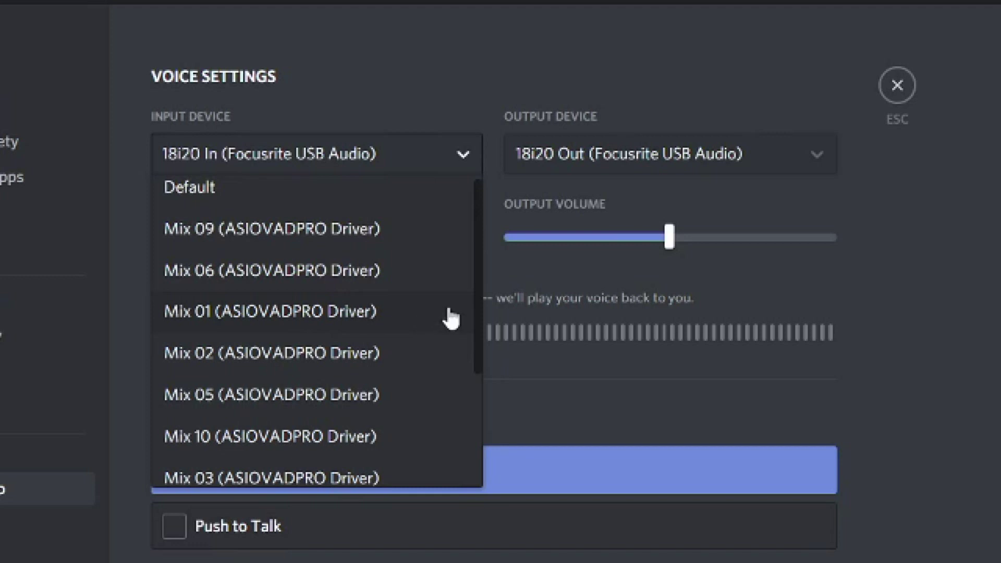
{"action": "left_click", "coordinate": [816, 155]}
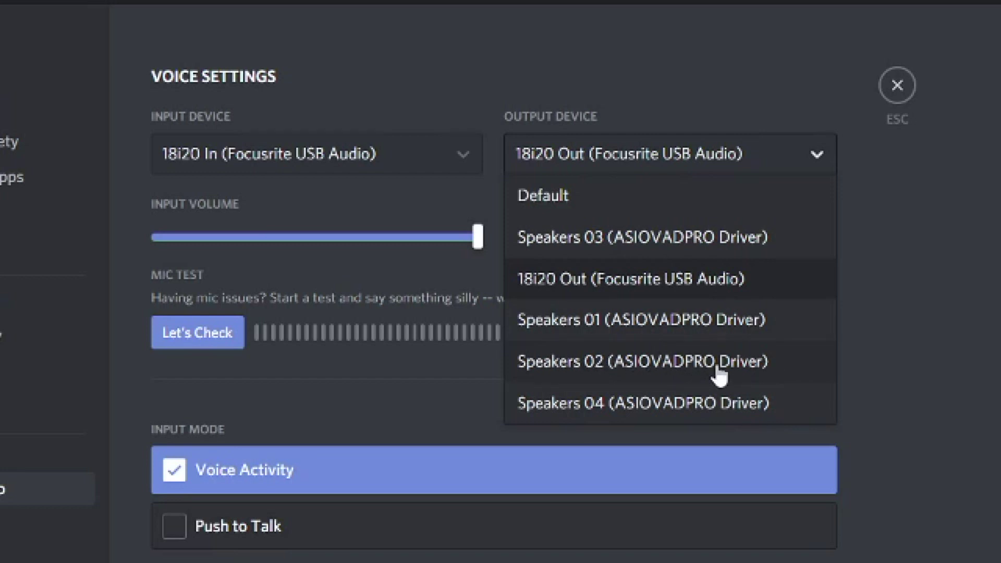
Step: Keep 18i20 Out (Focusrite USB Audio) as Discord's output device
{"action": "left_click", "coordinate": [995, 369]}
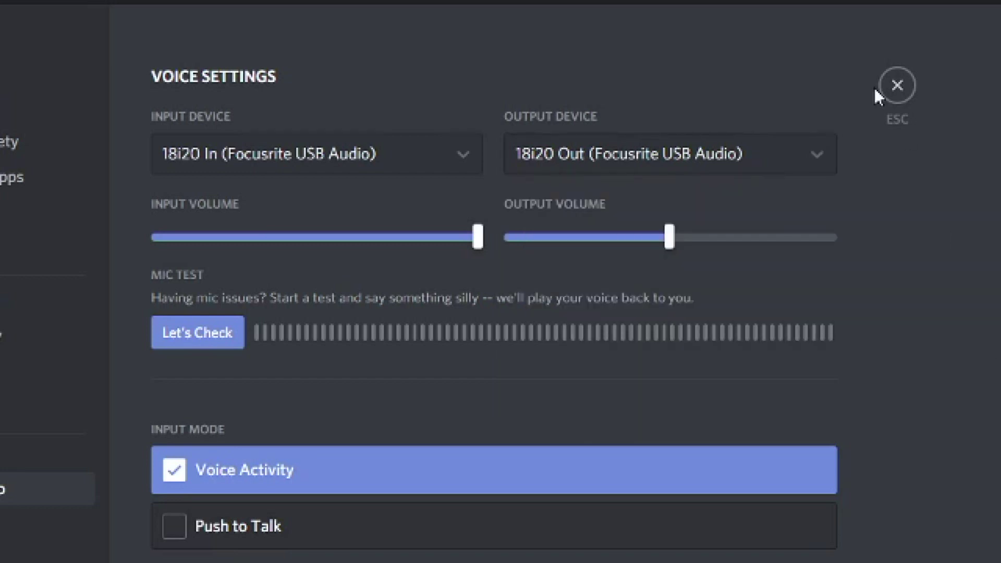